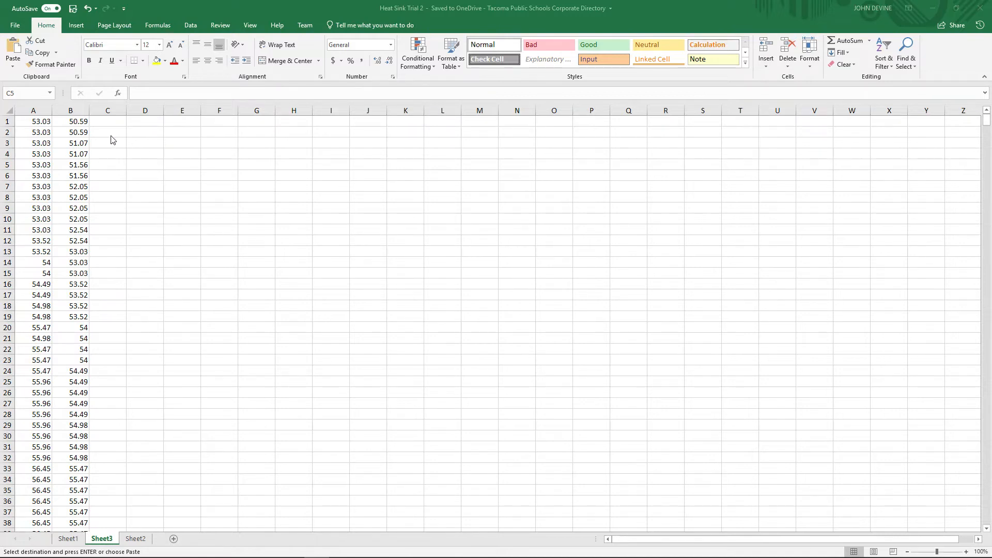
{"action": "left_click", "coordinate": [186, 25]}
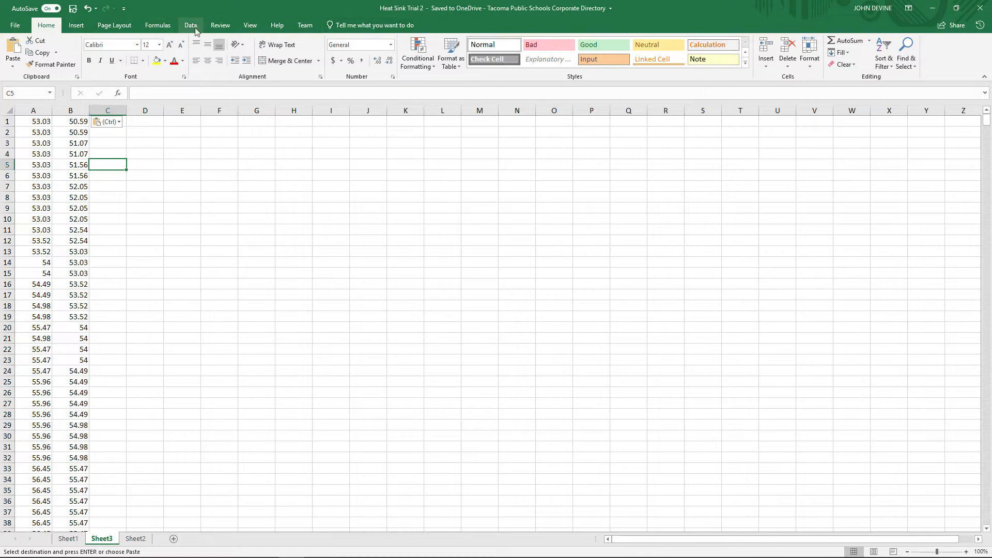
{"action": "left_click", "coordinate": [191, 25]}
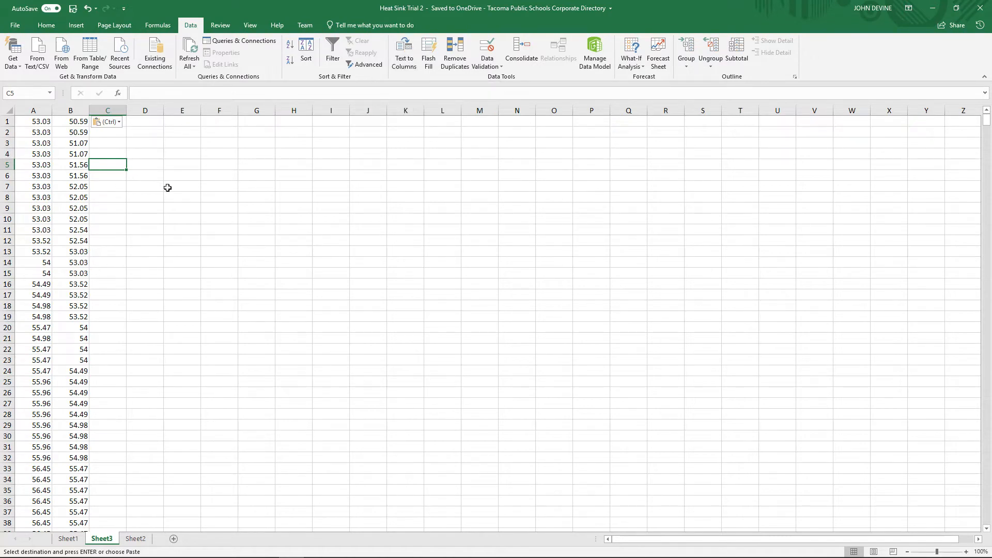
{"action": "left_click", "coordinate": [153, 174]}
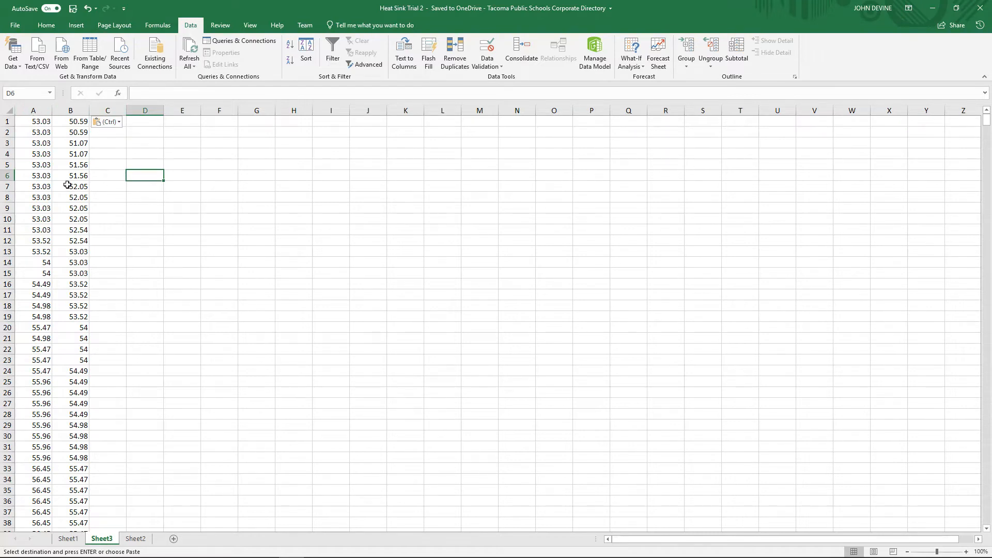
Step: Insert the recommended line chart from the data in columns A and B
{"action": "left_click_drag", "start_coordinate": [40, 112], "coordinate": [61, 112]}
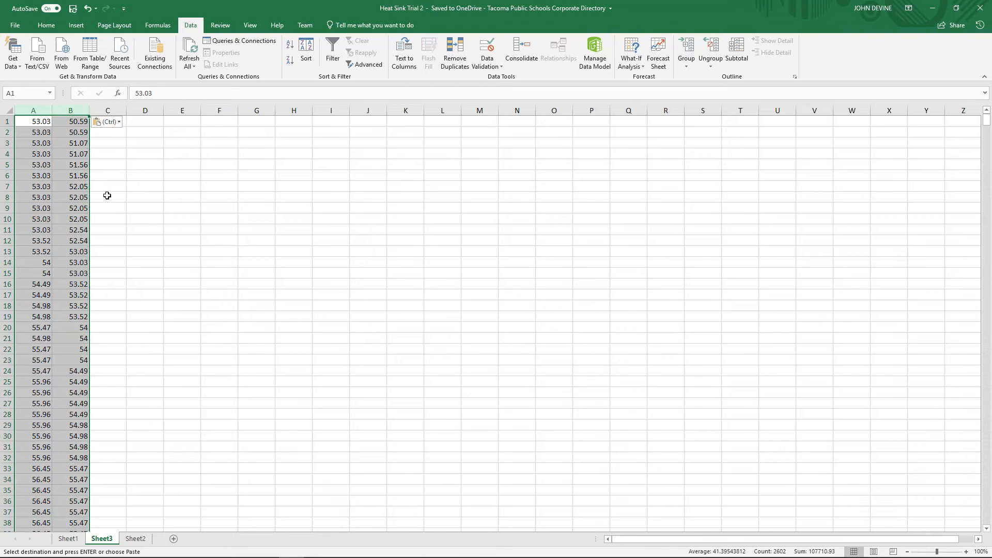
{"action": "left_click_drag", "start_coordinate": [36, 111], "coordinate": [56, 109]}
{"action": "left_click", "coordinate": [76, 27]}
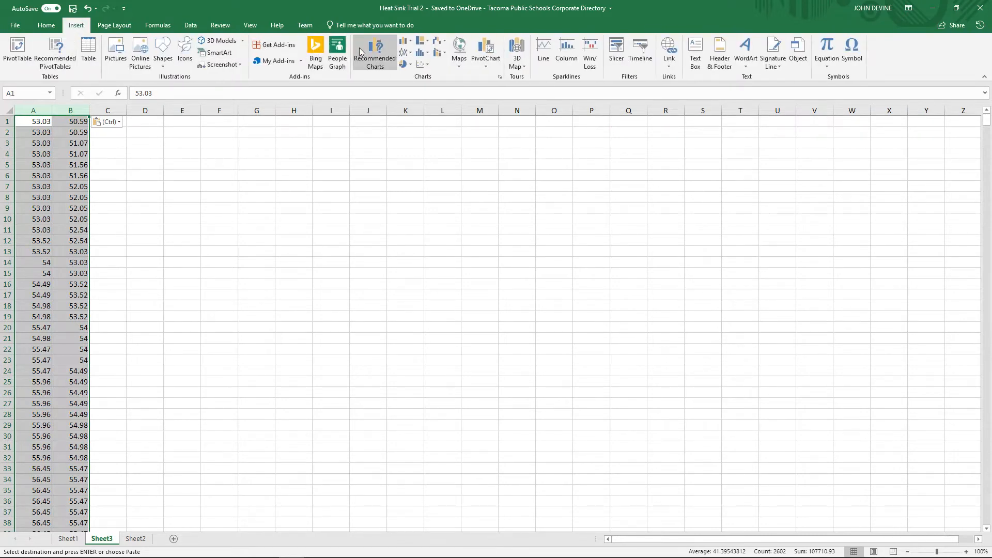
{"action": "left_click", "coordinate": [379, 64]}
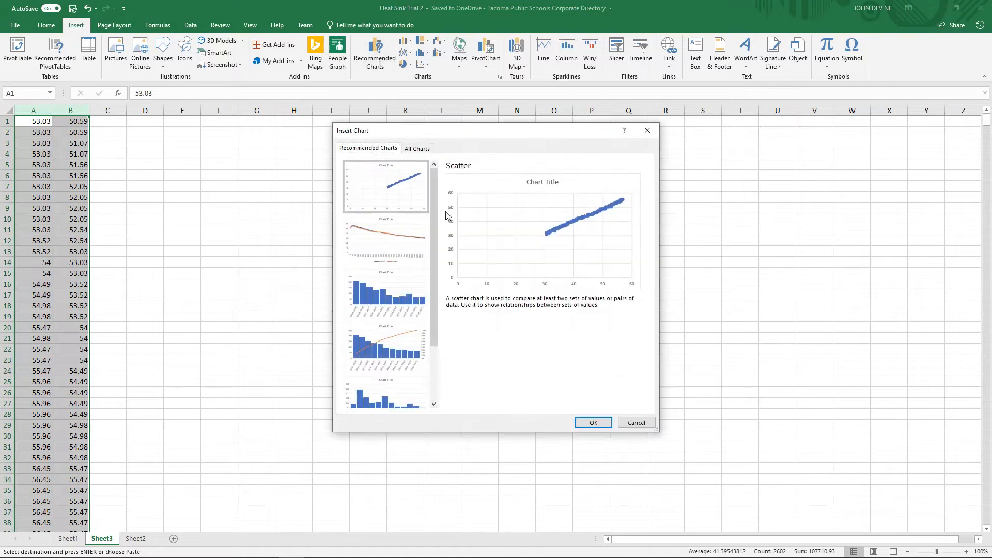
{"action": "scroll", "coordinate": [399, 267], "scroll_direction": "down", "scroll_amount": 2}
{"action": "scroll", "coordinate": [399, 267], "scroll_direction": "up", "scroll_amount": 2}
{"action": "left_click", "coordinate": [389, 241]}
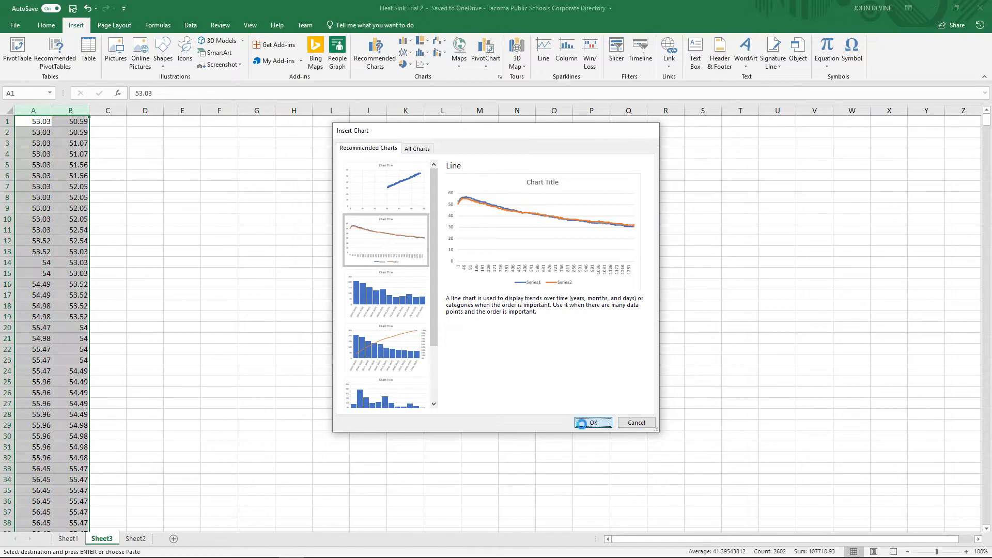
{"action": "left_click", "coordinate": [579, 423]}
Step: Move the chart beside the data and resize it narrower and taller, spanning about columns D to L and rows 3 to 35
{"action": "left_click_drag", "start_coordinate": [376, 248], "coordinate": [136, 135]}
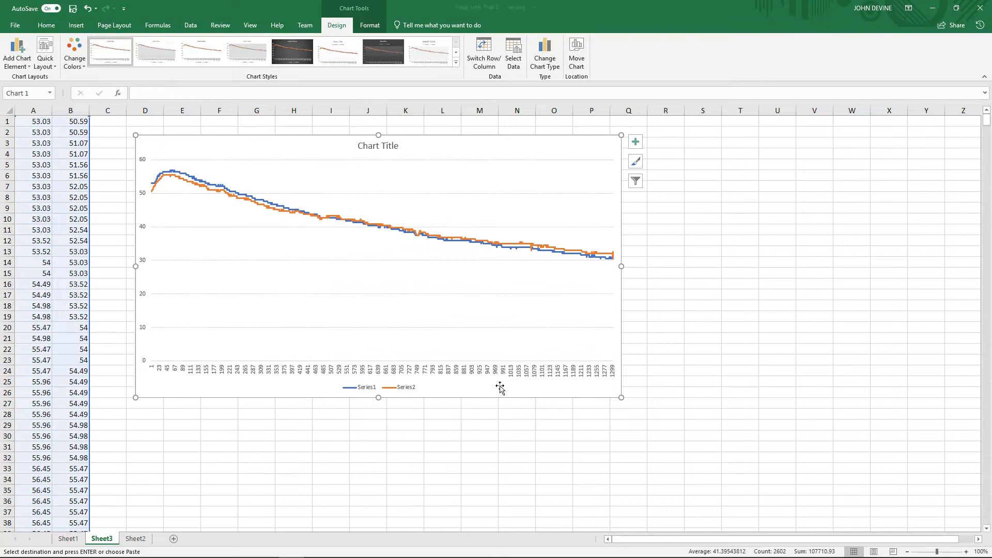
{"action": "left_click_drag", "start_coordinate": [618, 398], "coordinate": [452, 491]}
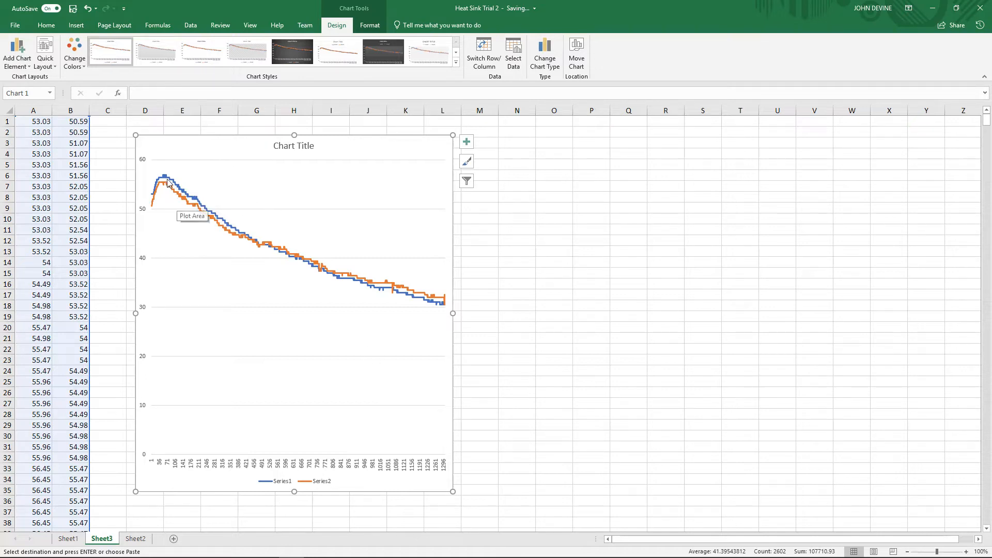
{"action": "mouse_move", "coordinate": [164, 175]}
{"action": "mouse_move", "coordinate": [444, 296]}
Step: Set the chart's vertical axis bounds to a minimum of 30 and a maximum of 58
{"action": "left_click", "coordinate": [144, 310]}
{"action": "double_click", "coordinate": [144, 310]}
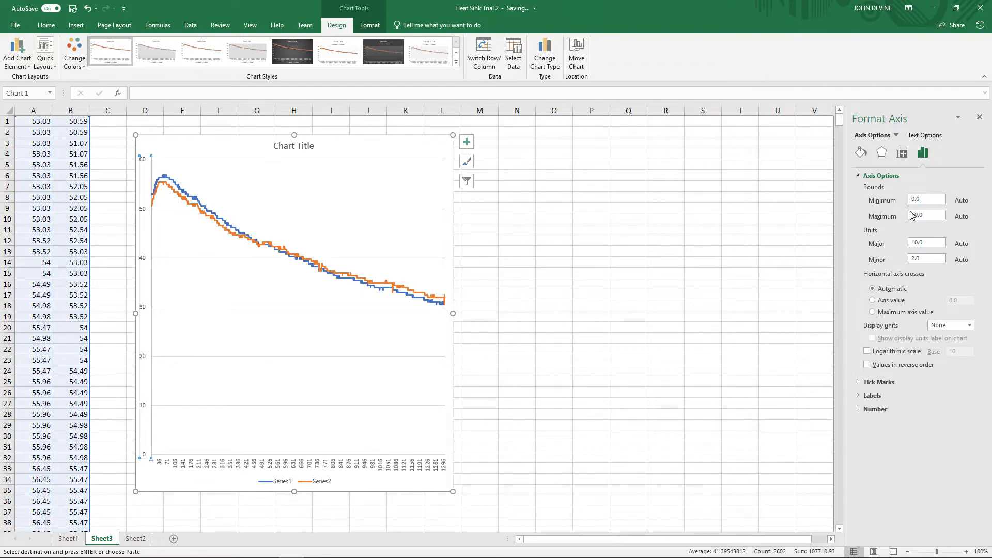
{"action": "left_click", "coordinate": [860, 153]}
{"action": "left_click", "coordinate": [882, 155]}
{"action": "left_click", "coordinate": [902, 152]}
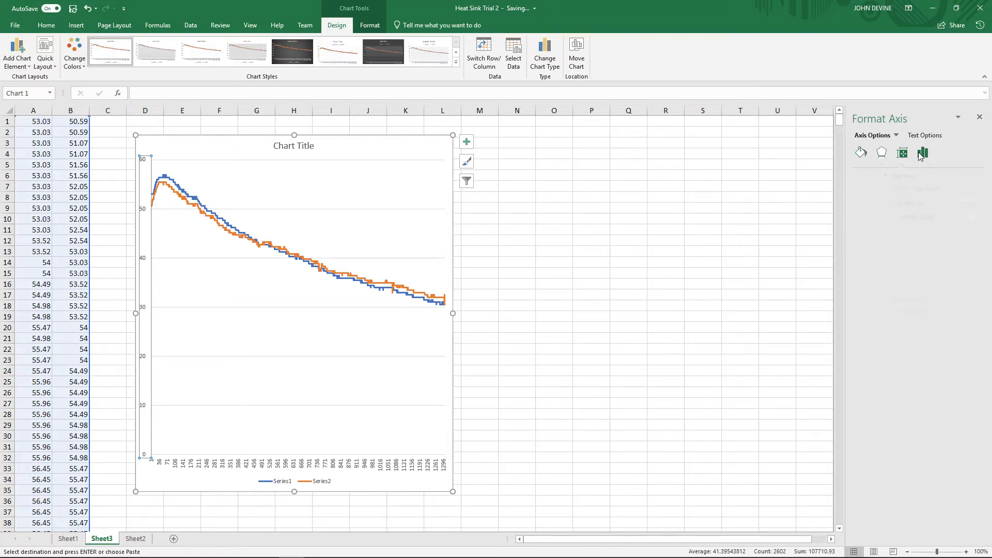
{"action": "left_click", "coordinate": [923, 153]}
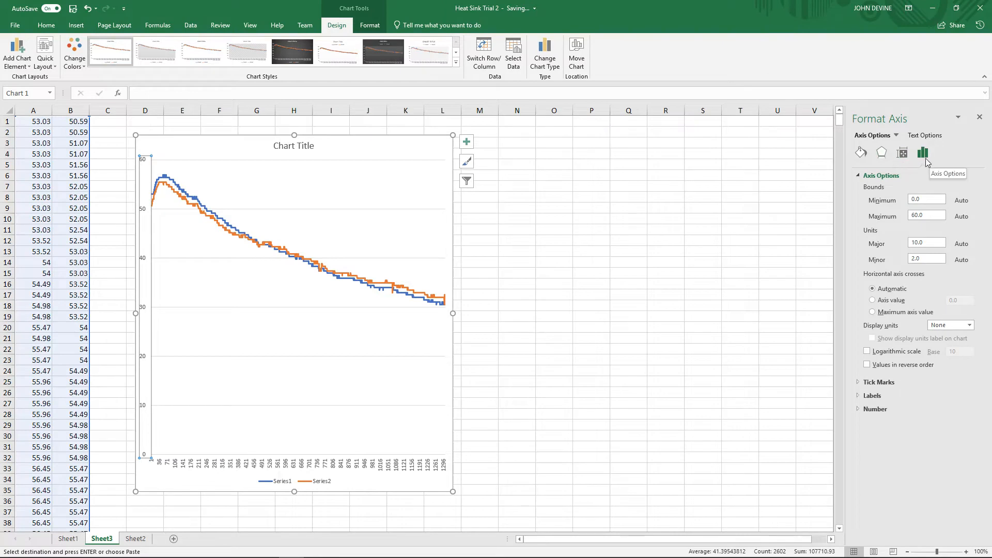
{"action": "left_click", "coordinate": [876, 175]}
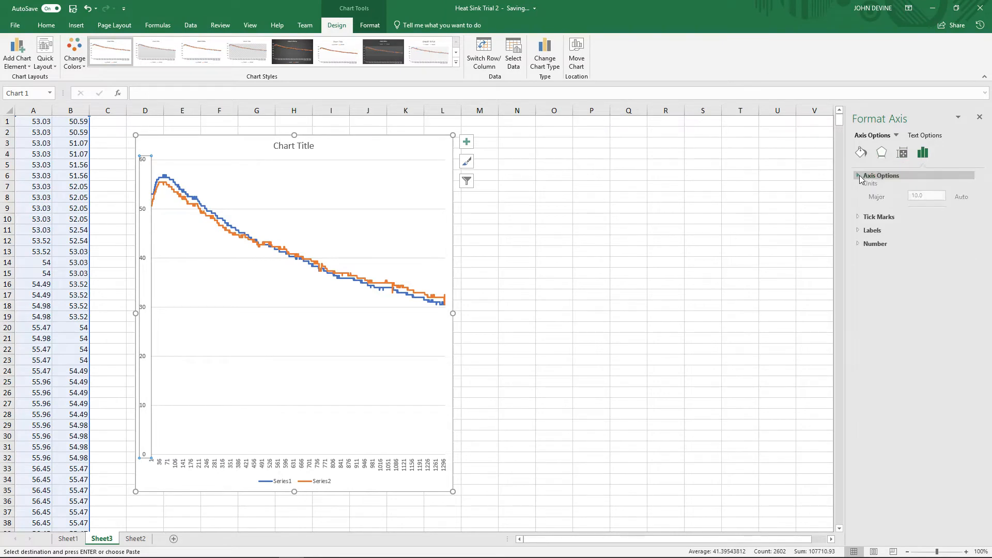
{"action": "left_click", "coordinate": [873, 176]}
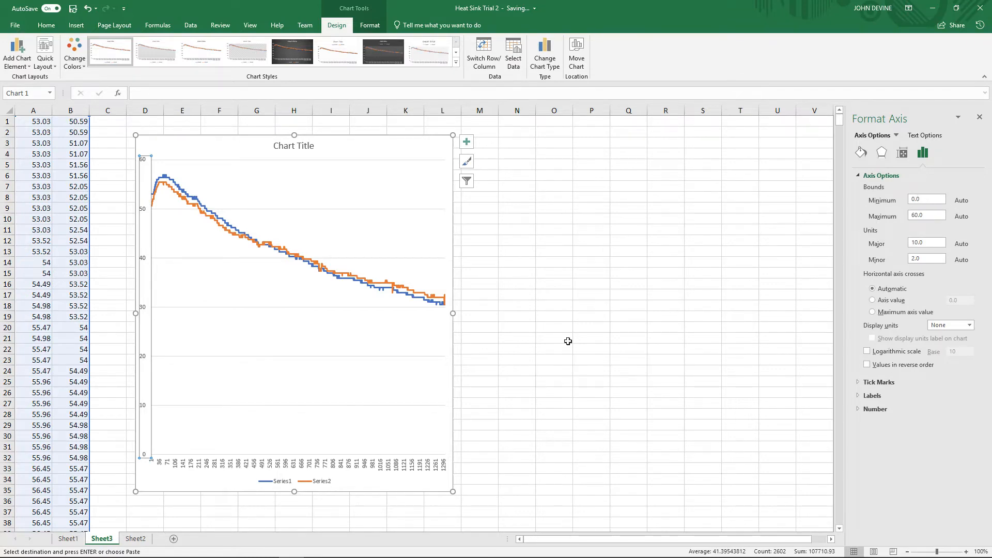
{"action": "left_click_drag", "start_coordinate": [931, 199], "coordinate": [903, 195]}
{"action": "left_click_drag", "start_coordinate": [933, 216], "coordinate": [912, 219]}
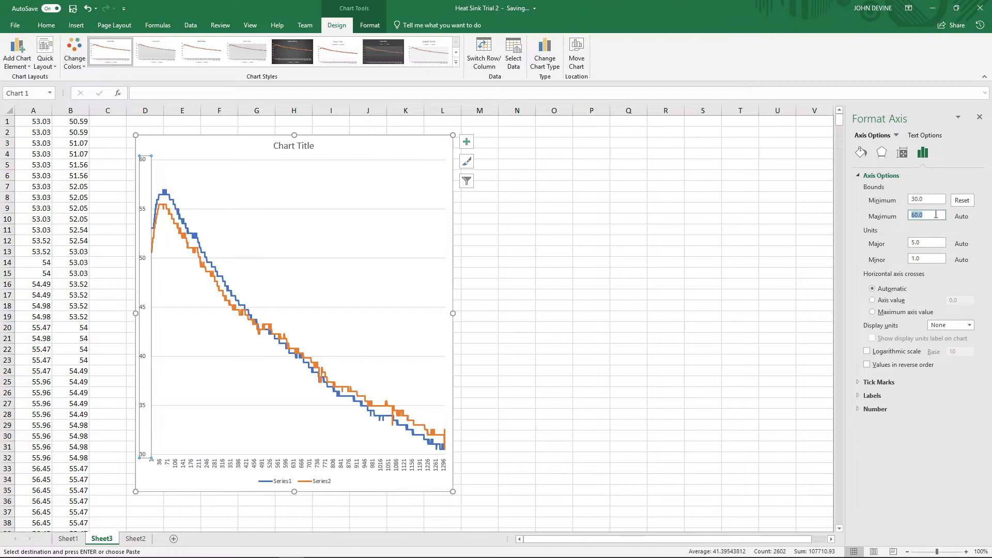
{"action": "type", "text": "58"}
{"action": "key", "text": "Return"}
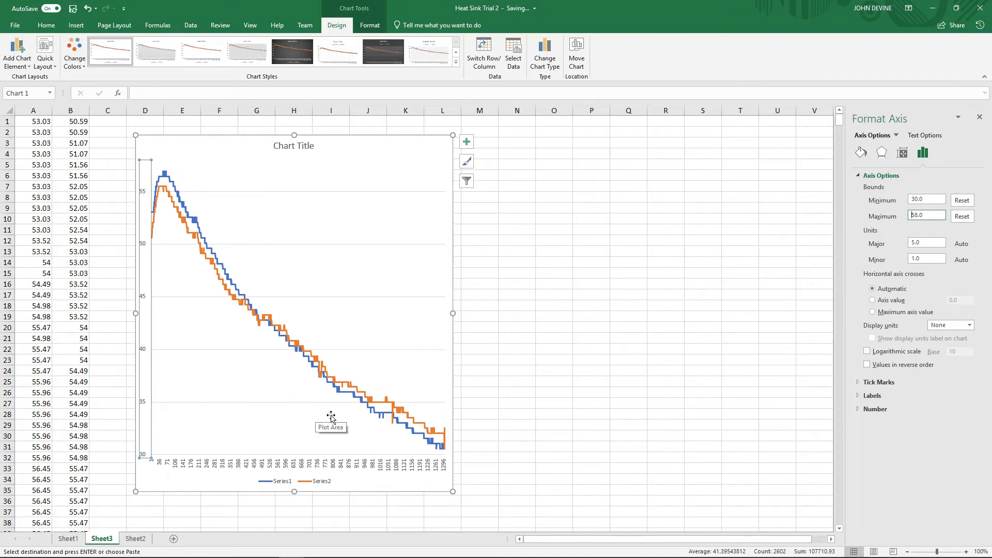
{"action": "left_click", "coordinate": [979, 117]}
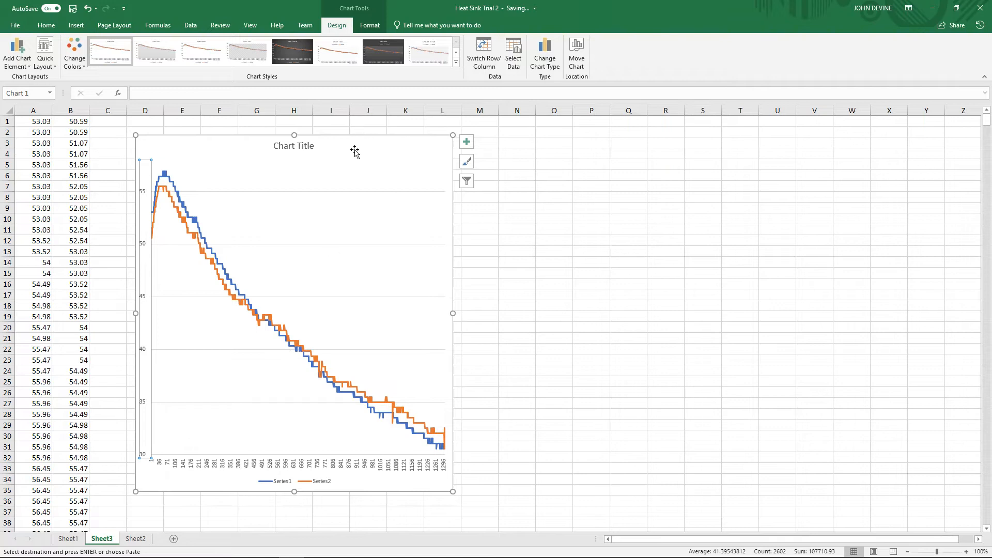
Step: Replace the placeholder chart title with "Heat Sink vs. No Heat Sink"
{"action": "double_click", "coordinate": [287, 145]}
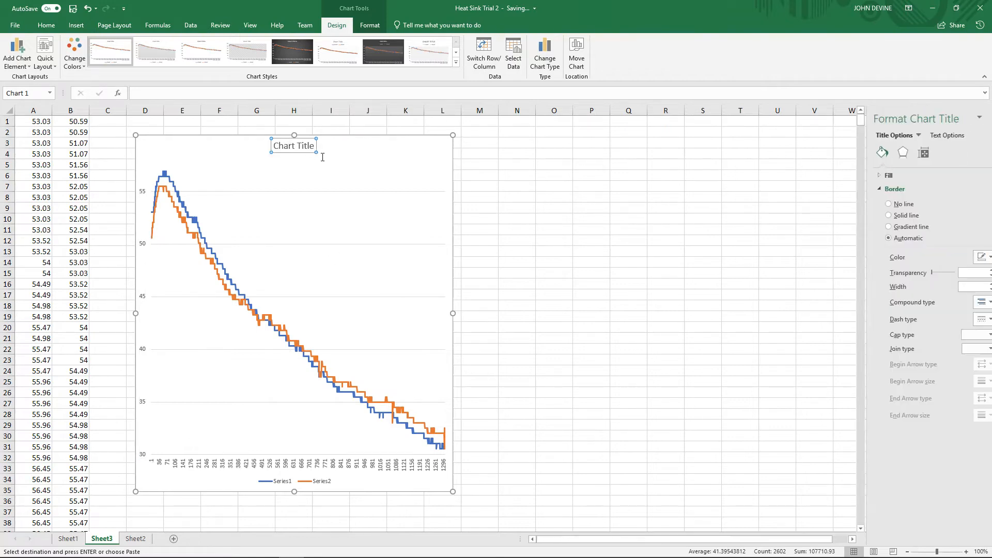
{"action": "double_click", "coordinate": [274, 146]}
{"action": "left_click", "coordinate": [281, 152]}
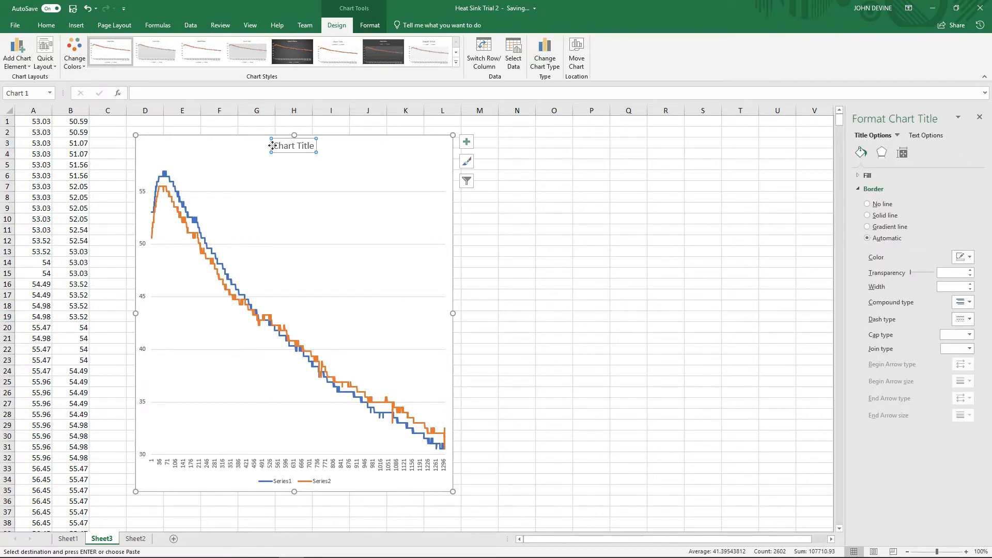
{"action": "left_click_drag", "start_coordinate": [275, 145], "coordinate": [318, 146]}
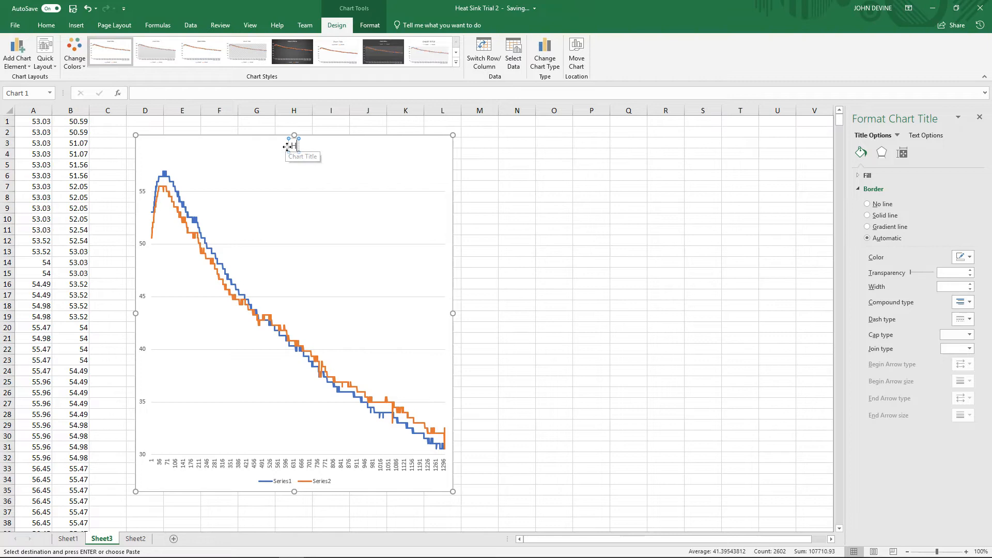
{"action": "type", "text": "HE"}
{"action": "key", "text": "BackSpace"}
{"action": "type", "text": "eat Sink"}
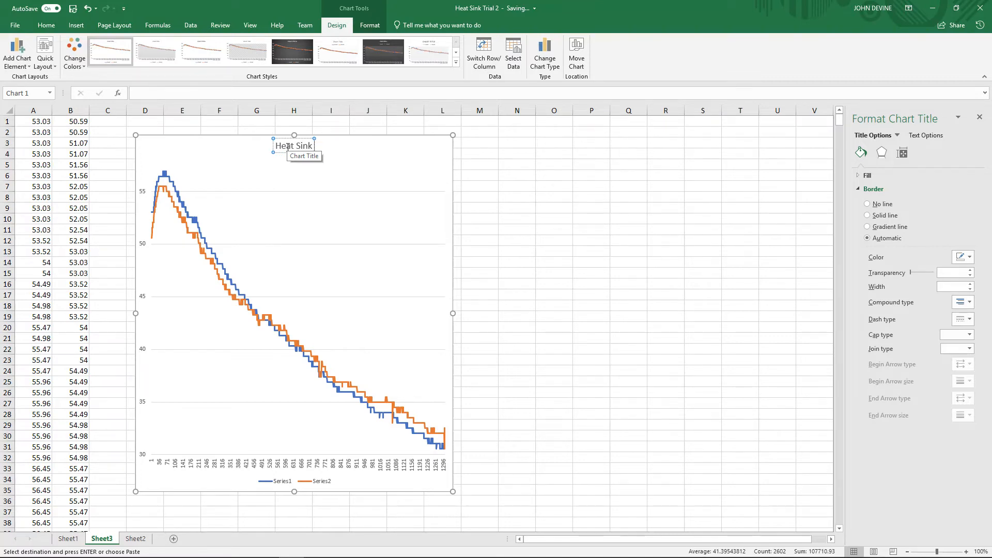
{"action": "type", "text": "versus"}
{"action": "key", "text": "BackSpace"}
{"action": "key", "text": "BackSpace"}
{"action": "key", "text": "BackSpace"}
{"action": "key", "text": "BackSpace"}
{"action": "key", "text": "BackSpace"}
{"action": "key", "text": "BackSpace"}
{"action": "key", "text": "BackSpace"}
{"action": "key", "text": "BackSpace"}
{"action": "type", "text": "vs. No"}
{"action": "type", "text": " Heat Sink"}
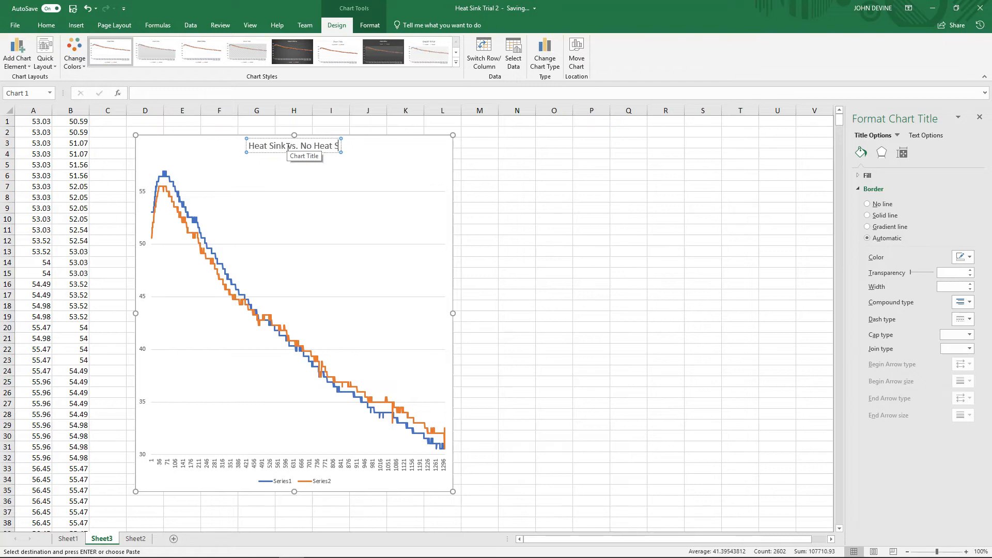
{"action": "left_click", "coordinate": [286, 223]}
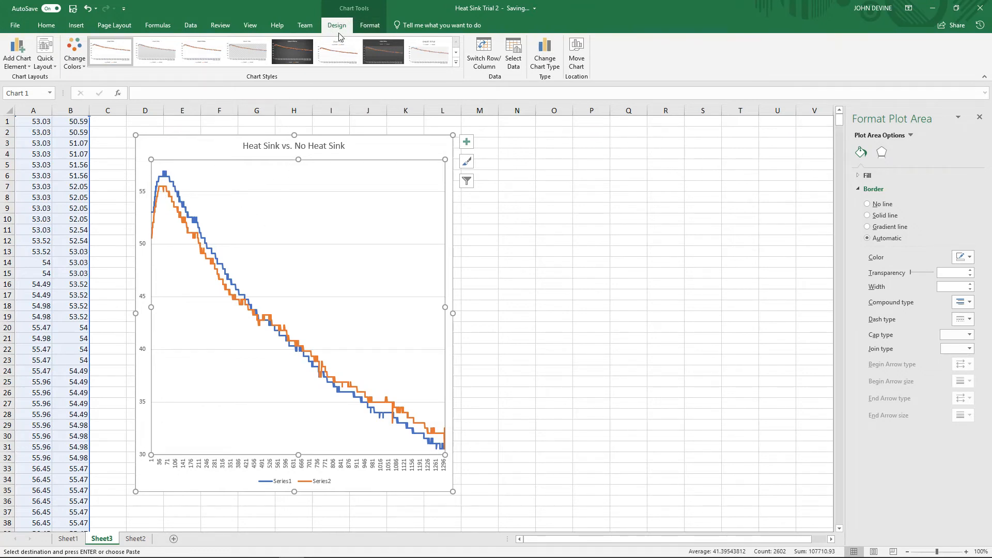
Step: Add a primary vertical axis title to the chart reading "Temperature (C)"
{"action": "left_click", "coordinate": [522, 213]}
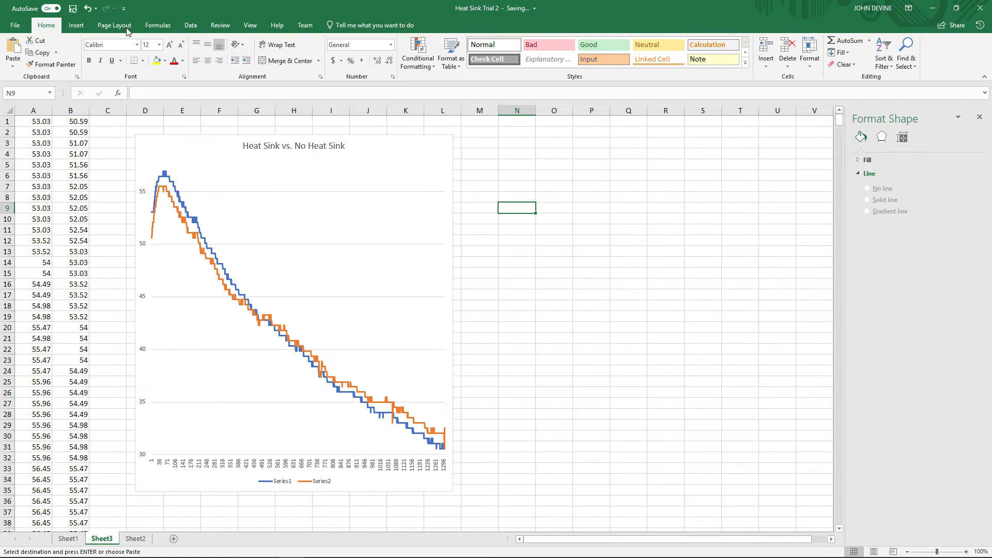
{"action": "left_click", "coordinate": [349, 228]}
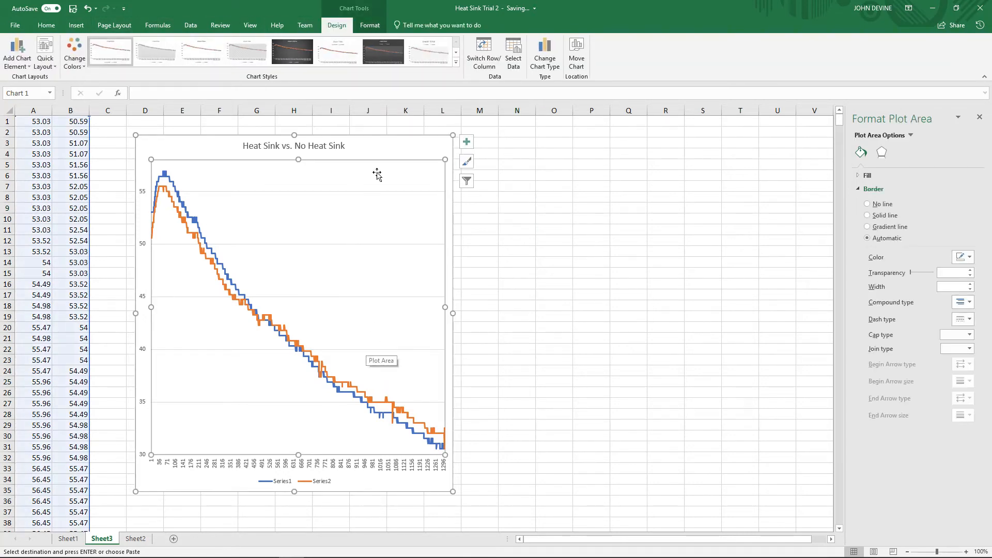
{"action": "left_click", "coordinate": [26, 65]}
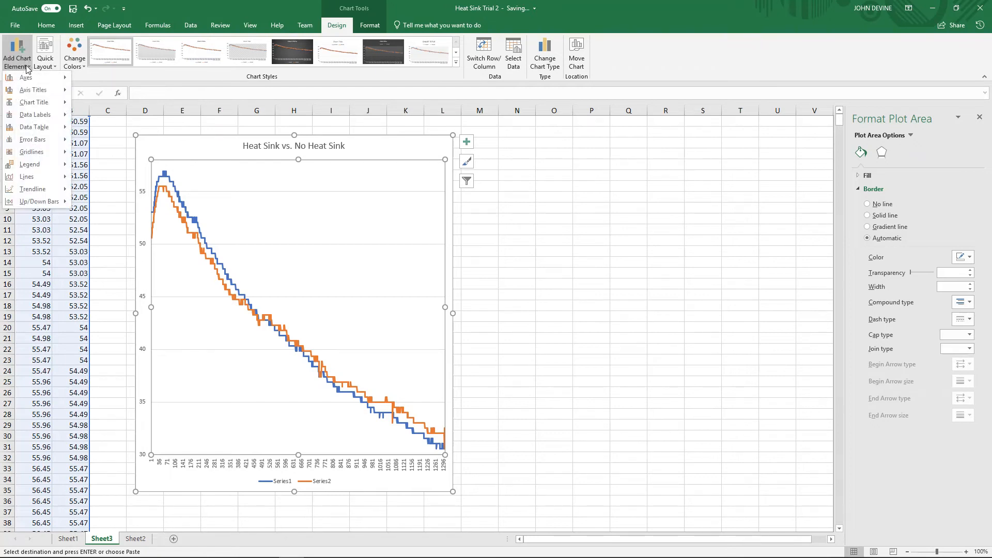
{"action": "mouse_move", "coordinate": [32, 80]}
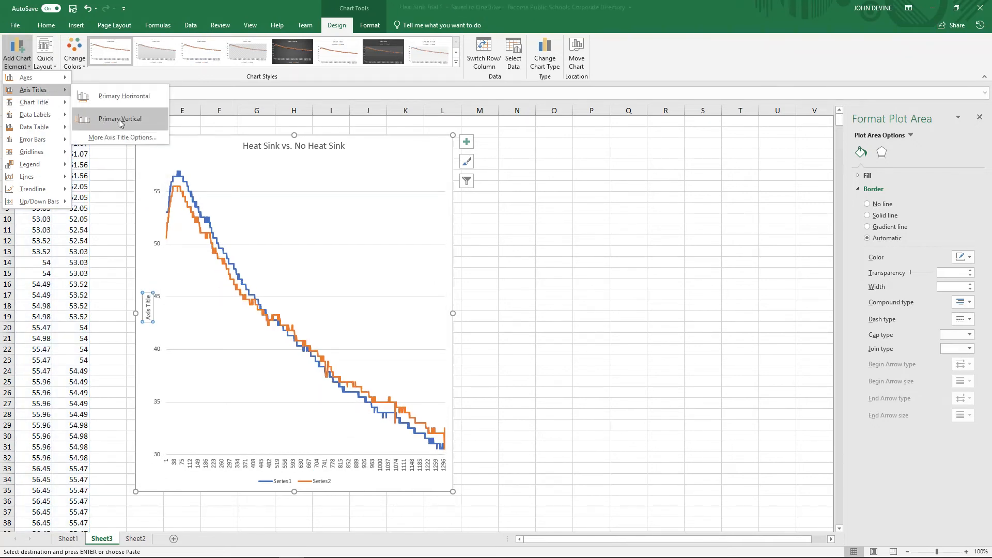
{"action": "left_click", "coordinate": [119, 119]}
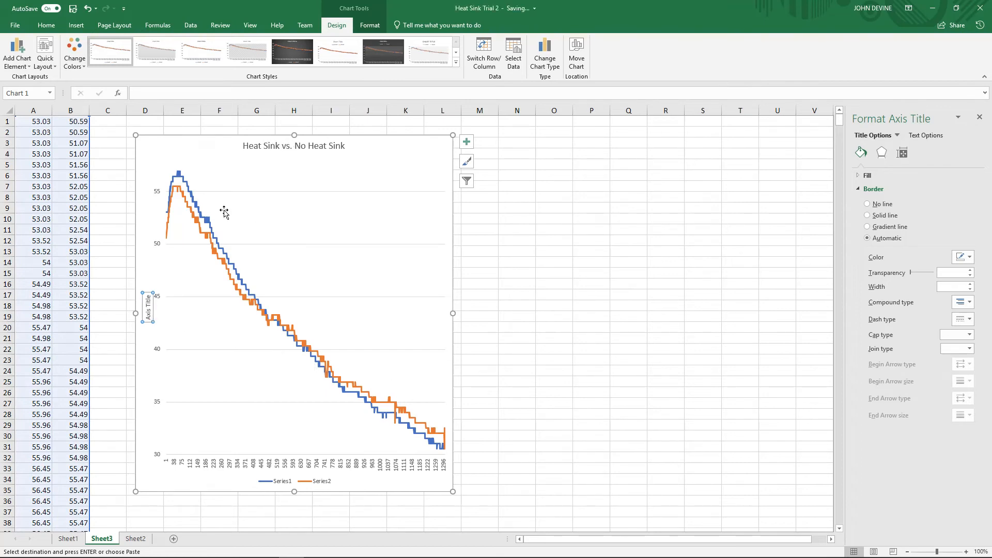
{"action": "double_click", "coordinate": [152, 309]}
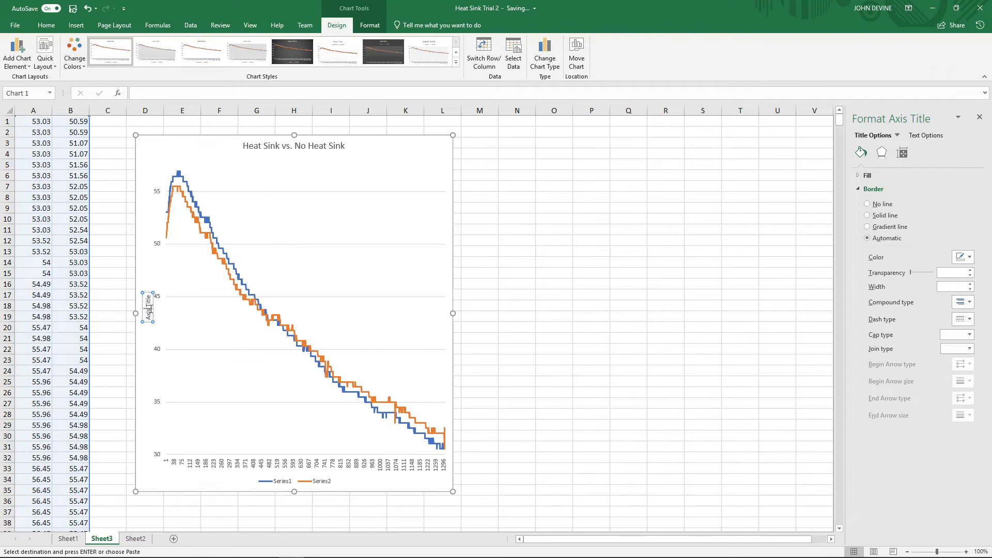
{"action": "key", "text": "ctrl+a"}
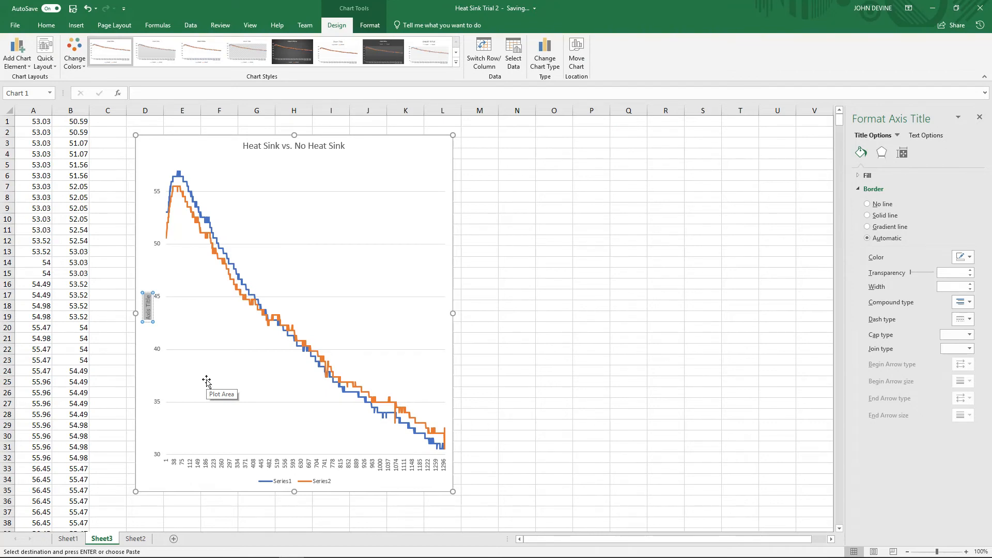
{"action": "type", "text": "Tempera"}
{"action": "key", "text": "BackSpace"}
{"action": "type", "text": "ature (C)"}
{"action": "left_click", "coordinate": [251, 380]}
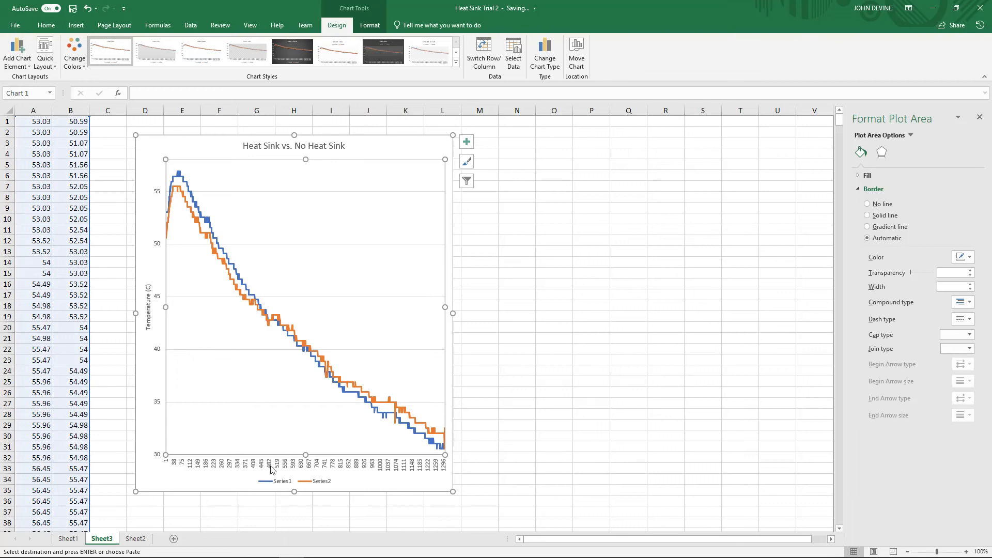
Step: Add a primary horizontal axis title to the chart reading "Time (seconds)"
{"action": "left_click", "coordinate": [17, 54]}
{"action": "mouse_move", "coordinate": [42, 104]}
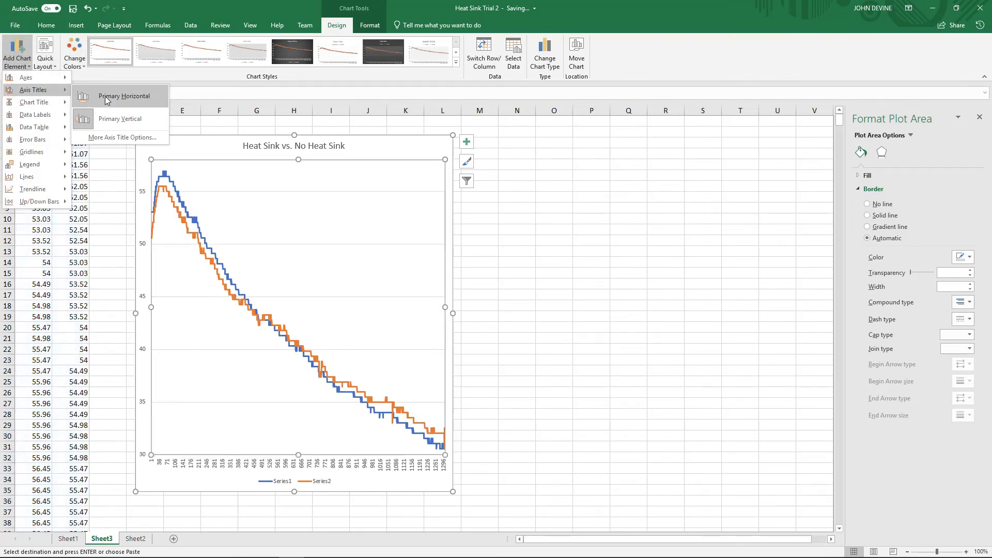
{"action": "left_click", "coordinate": [141, 96]}
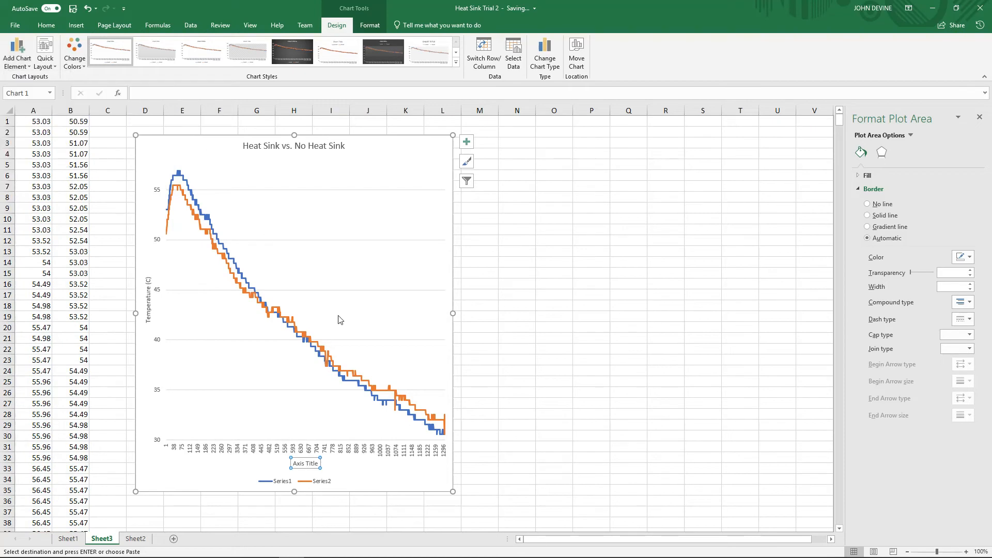
{"action": "double_click", "coordinate": [310, 463]}
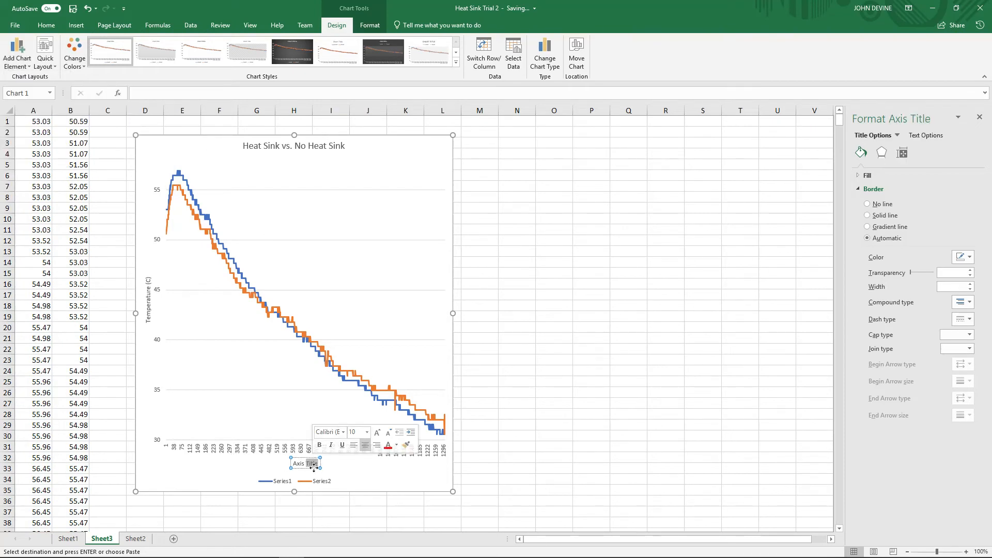
{"action": "triple_click", "coordinate": [309, 464]}
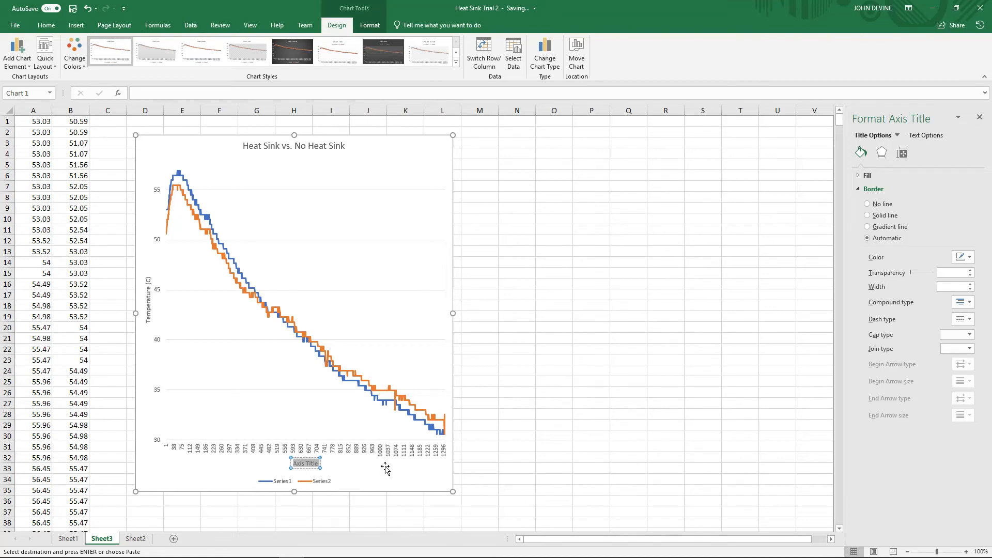
{"action": "type", "text": "Time (seconds)"}
{"action": "left_click", "coordinate": [364, 427]}
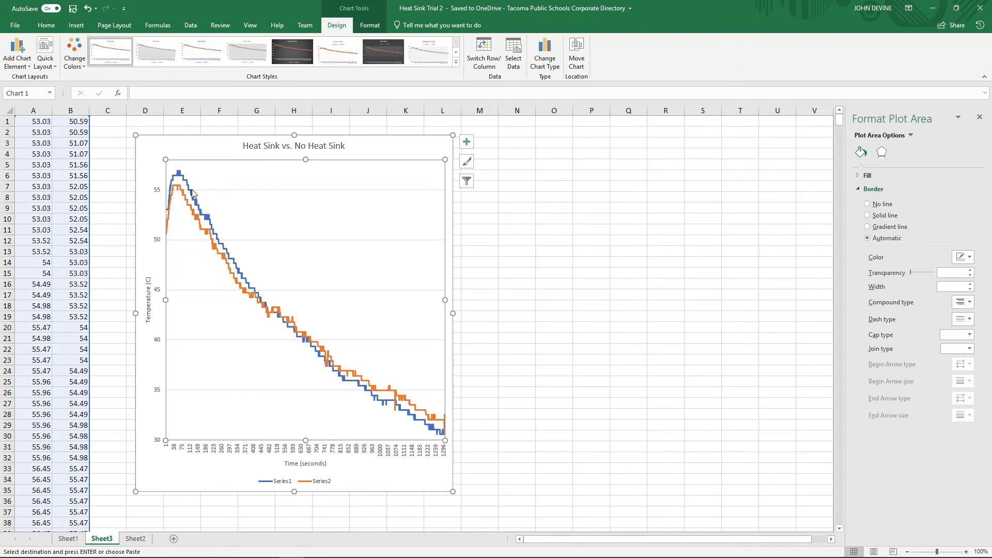
{"action": "left_click", "coordinate": [291, 483]}
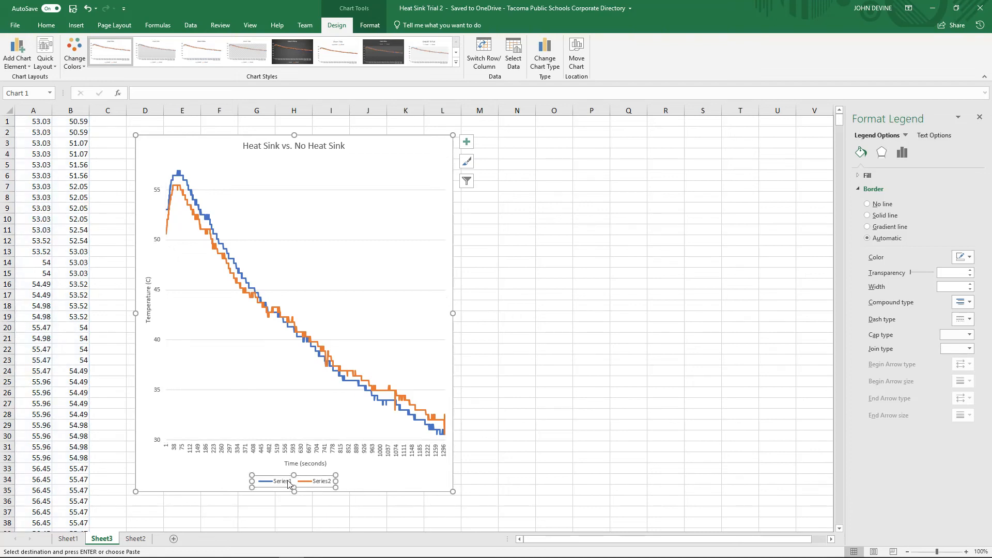
{"action": "left_click", "coordinate": [290, 482]}
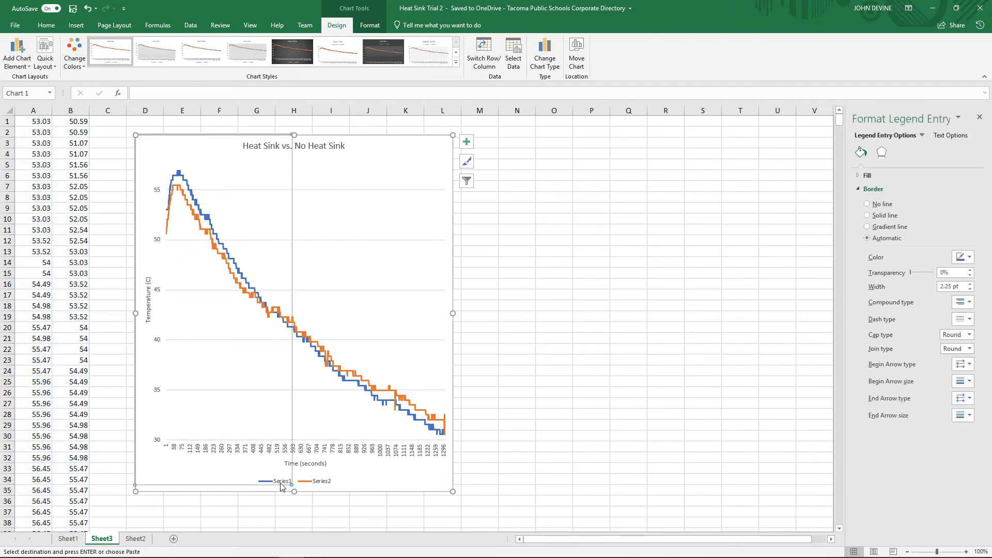
{"action": "left_click", "coordinate": [293, 482]}
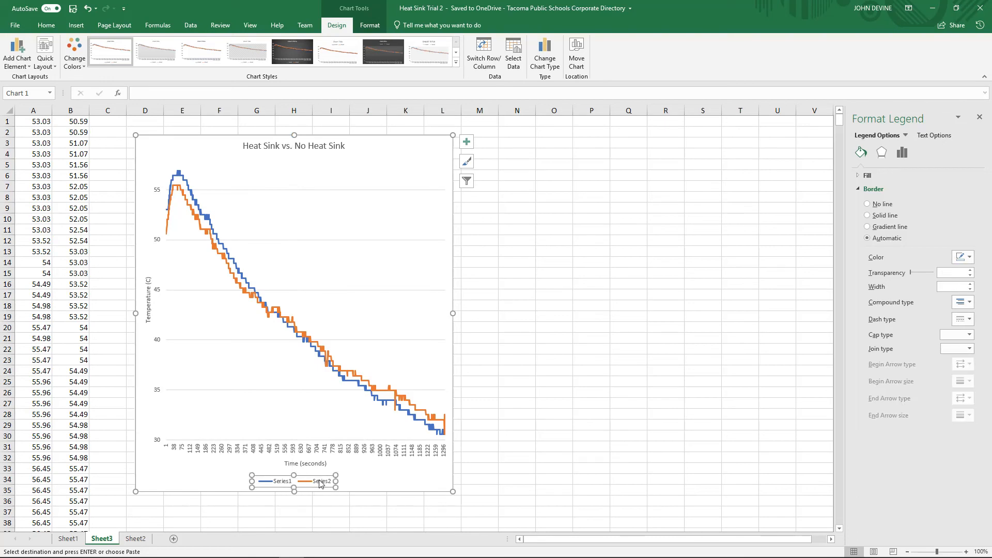
{"action": "left_click", "coordinate": [320, 483]}
{"action": "left_click", "coordinate": [310, 420]}
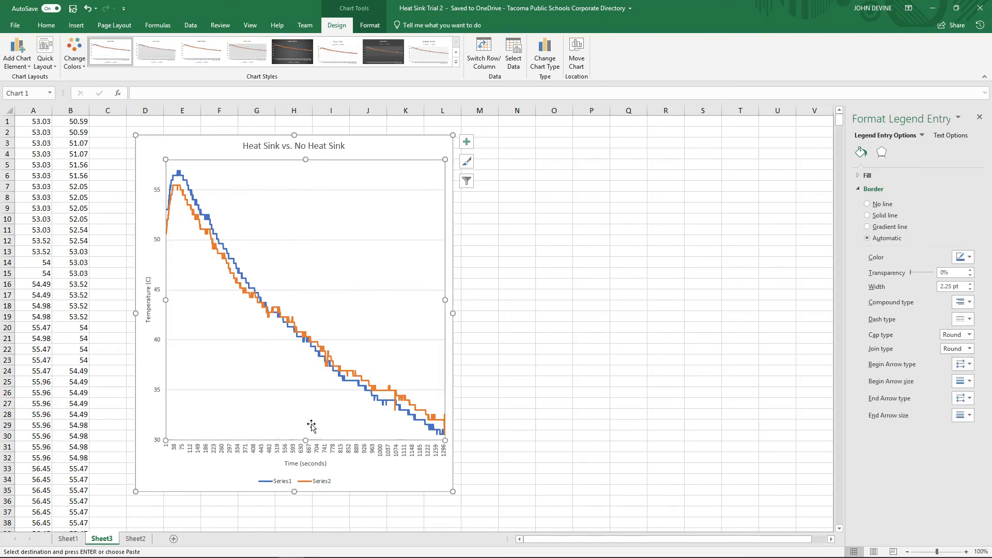
Step: Rename the chart's first data series, Series1, to "With Heatsink" in the chart's data source settings
{"action": "right_click", "coordinate": [281, 484]}
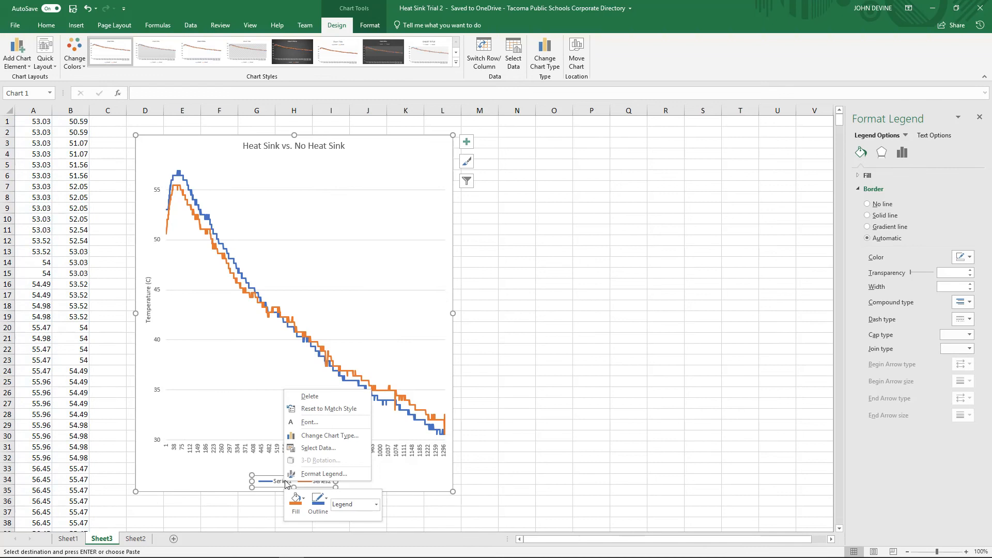
{"action": "left_click", "coordinate": [305, 448]}
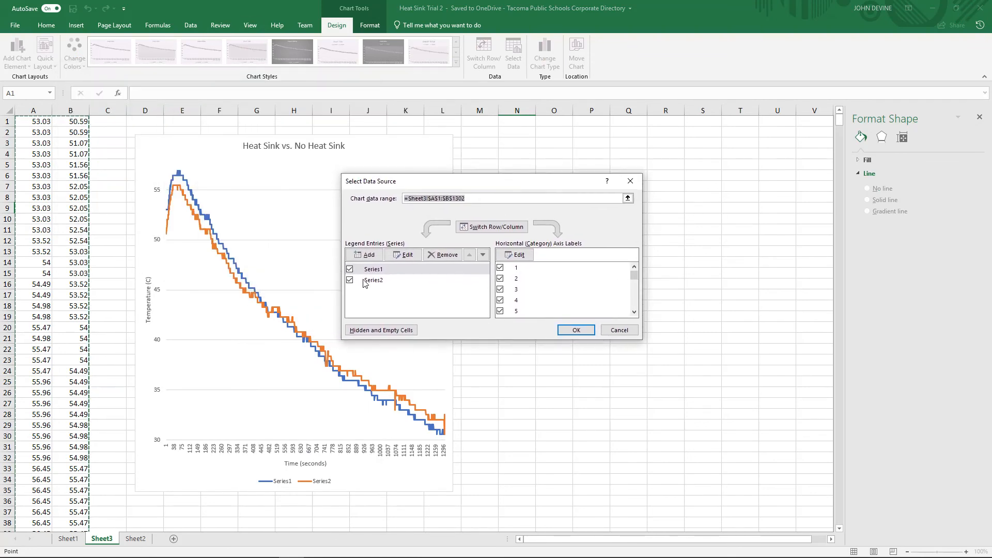
{"action": "left_click", "coordinate": [367, 270]}
{"action": "left_click", "coordinate": [380, 283]}
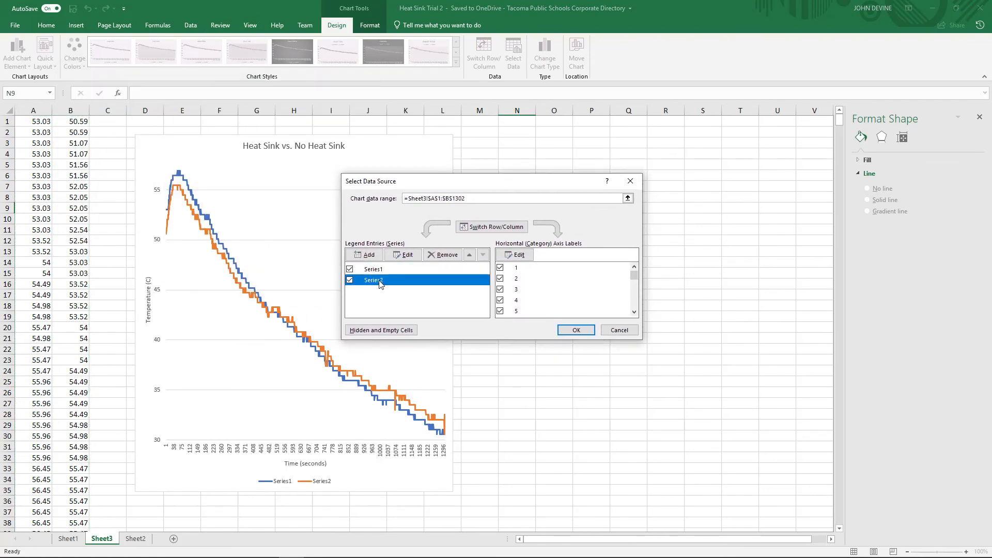
{"action": "left_click", "coordinate": [375, 268]}
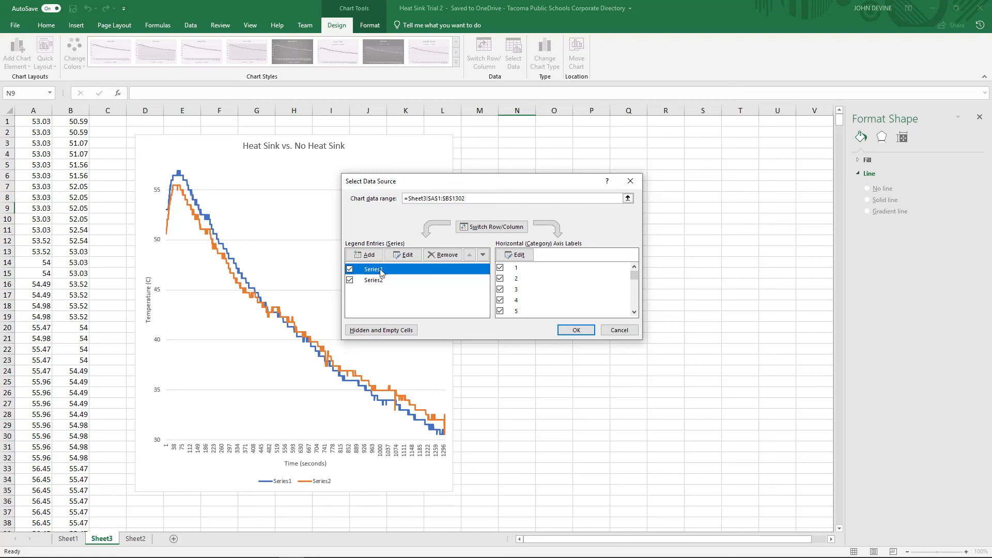
{"action": "left_click", "coordinate": [402, 255]}
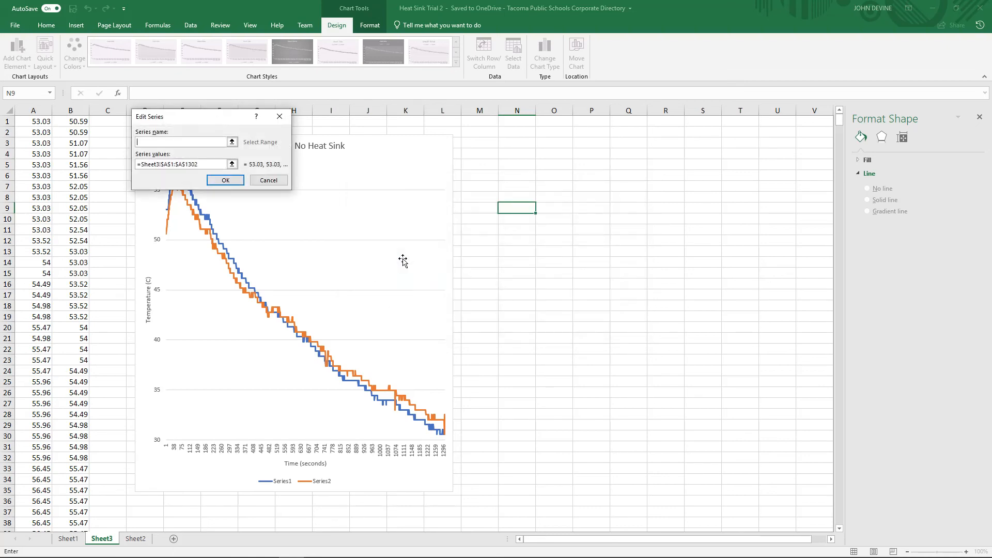
{"action": "left_click_drag", "start_coordinate": [243, 118], "coordinate": [488, 216]}
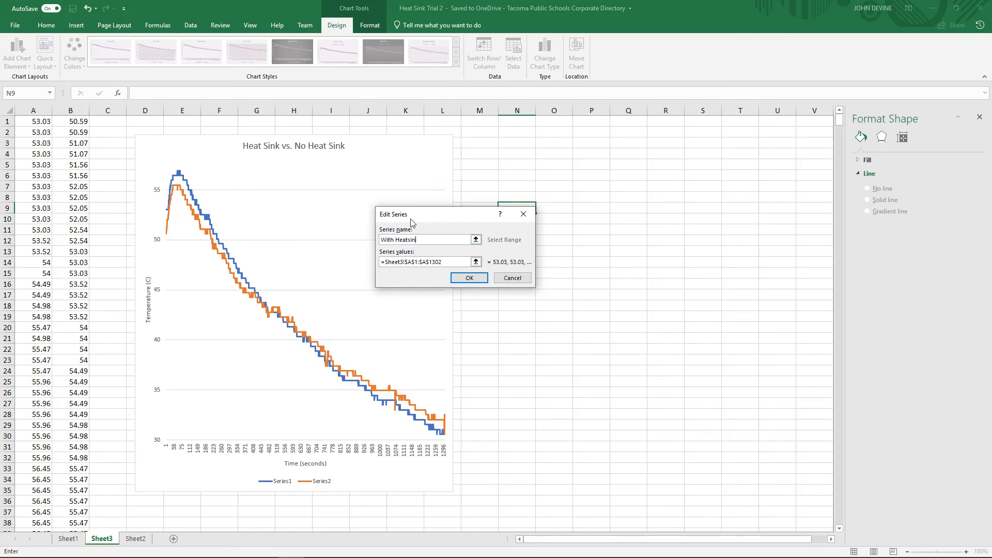
{"action": "type", "text": "With Heatsink"}
{"action": "left_click", "coordinate": [470, 277]}
Step: Rename the second data series to "Without Heatsink" and apply the data source changes
{"action": "left_click", "coordinate": [370, 280]}
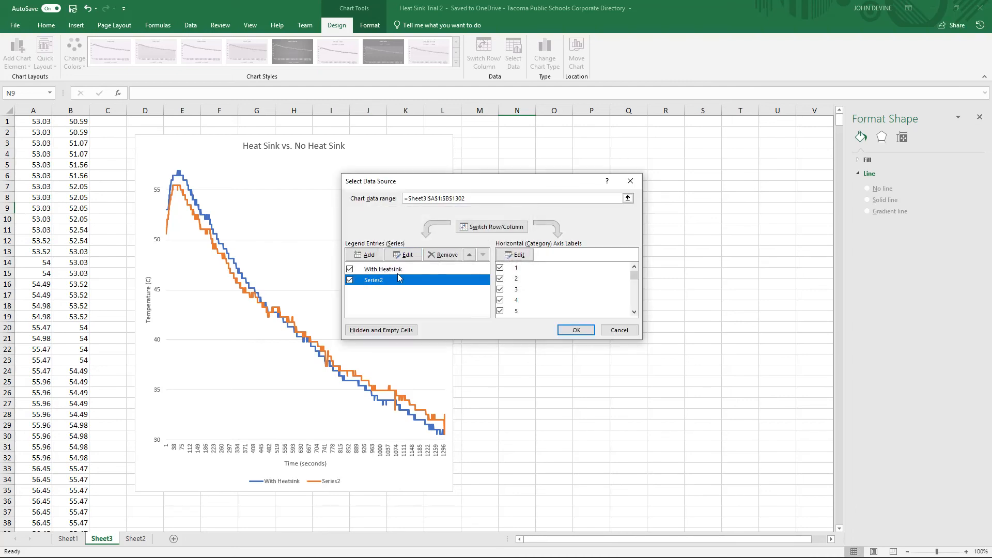
{"action": "left_click", "coordinate": [403, 254]}
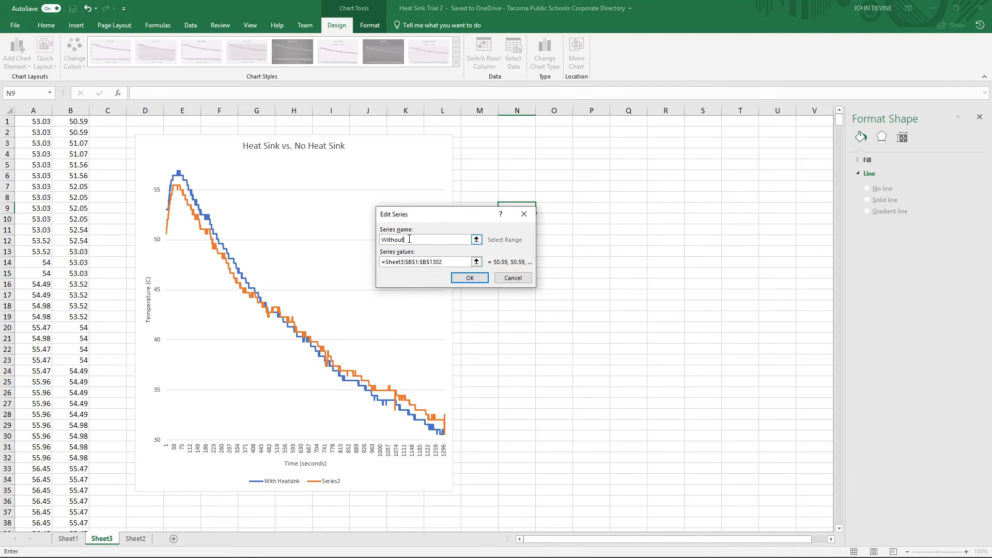
{"action": "type", "text": "Without Heatsink"}
{"action": "key", "text": "Return"}
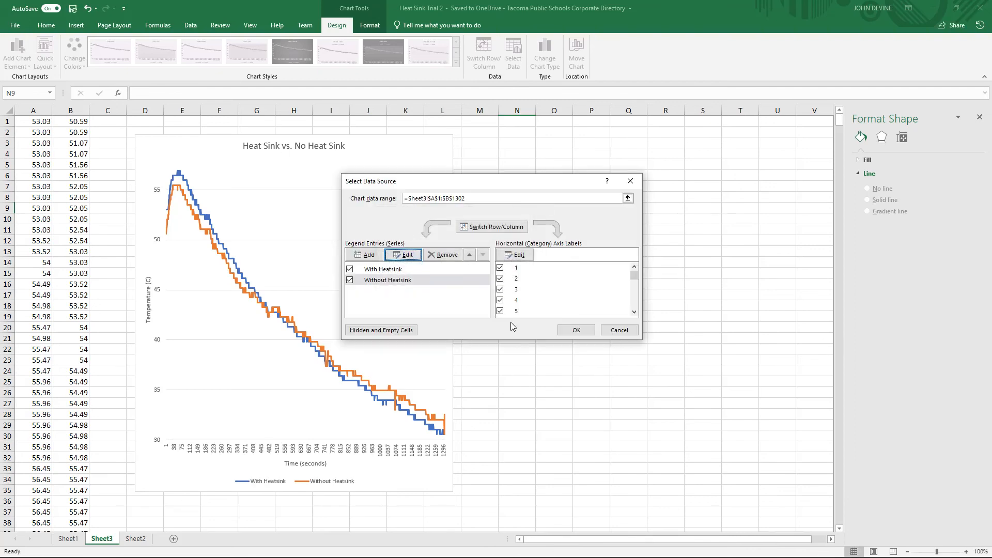
{"action": "left_click", "coordinate": [591, 324]}
{"action": "left_click", "coordinate": [255, 485]}
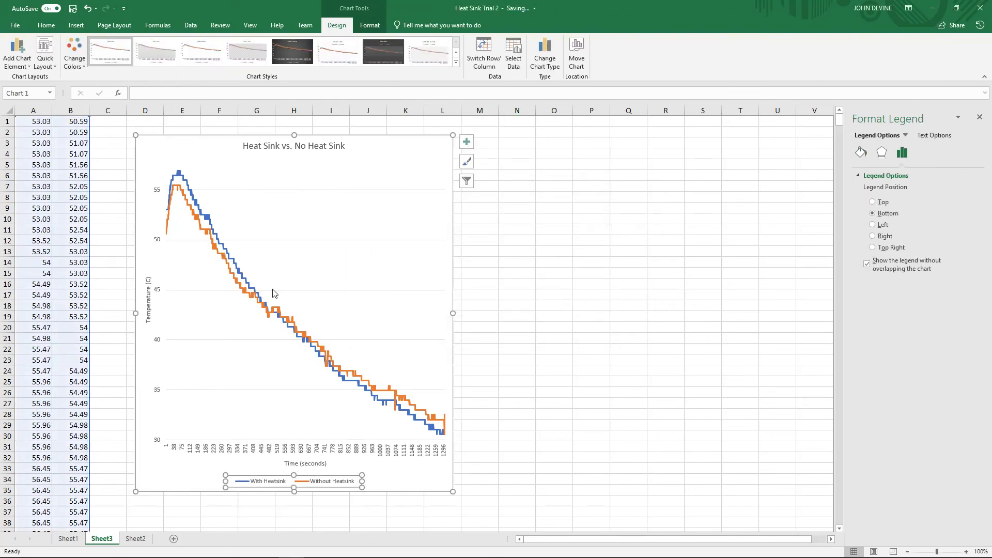
{"action": "left_click", "coordinate": [467, 287]}
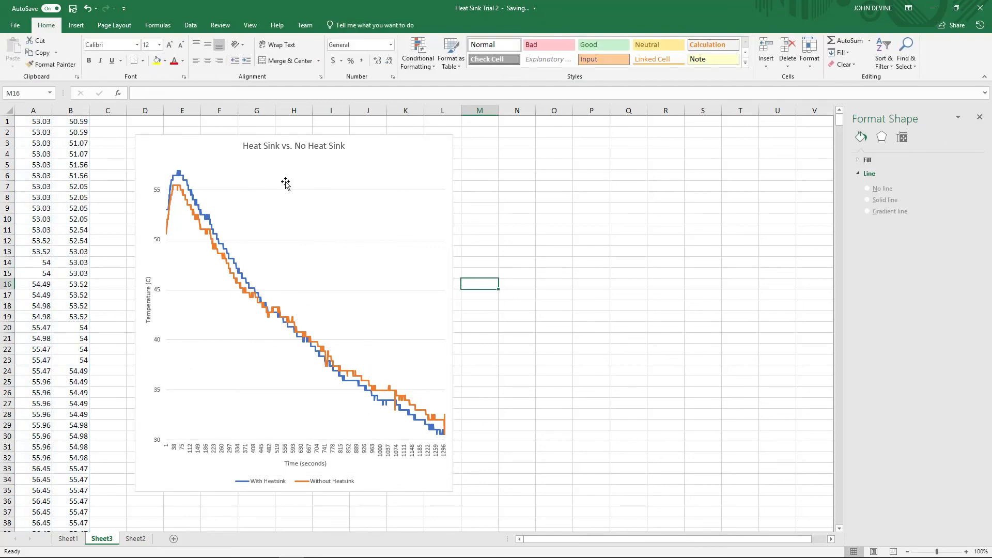
{"action": "left_click", "coordinate": [376, 193]}
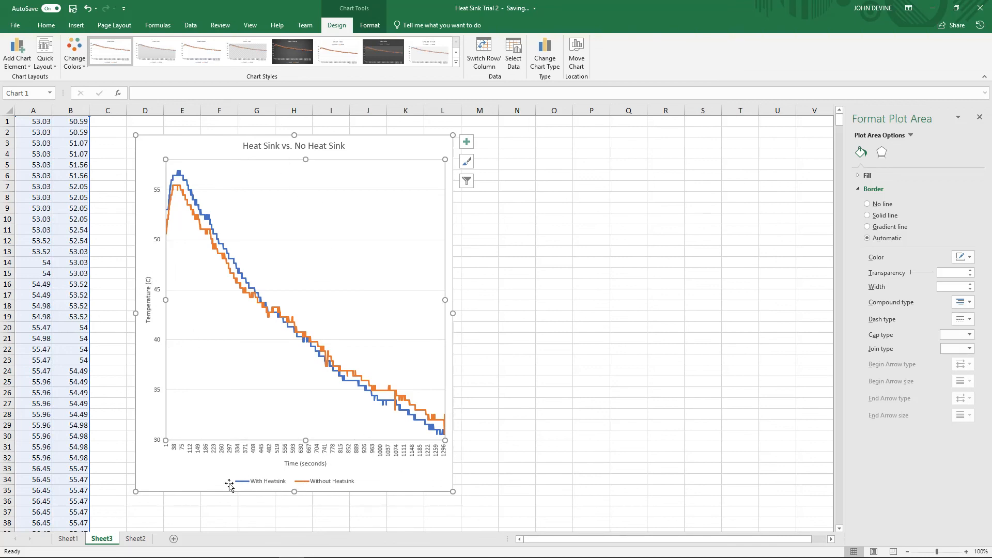
{"action": "left_click", "coordinate": [507, 342]}
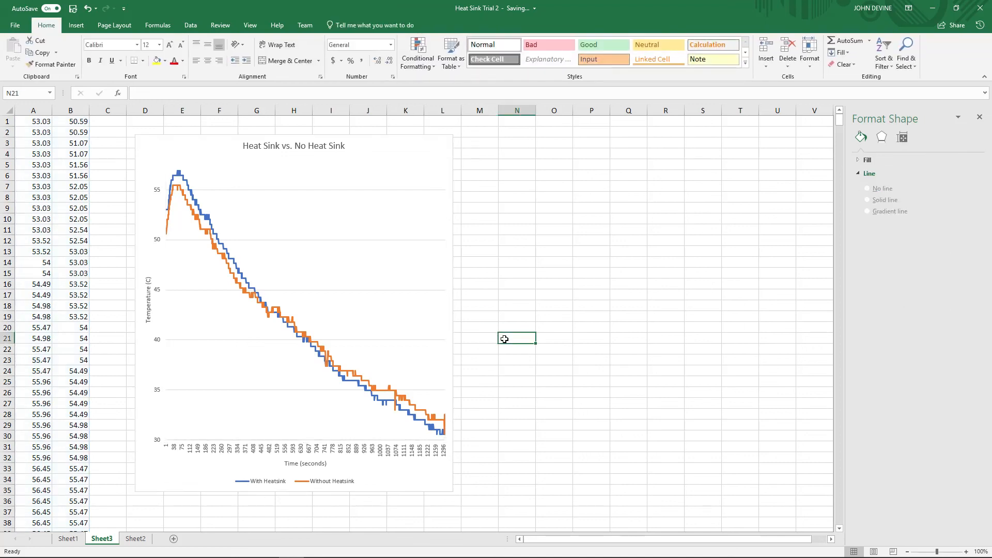
Step: Copy the whole Heat Sink vs. No Heat Sink chart to the clipboard and deselect it
{"action": "left_click", "coordinate": [355, 146]}
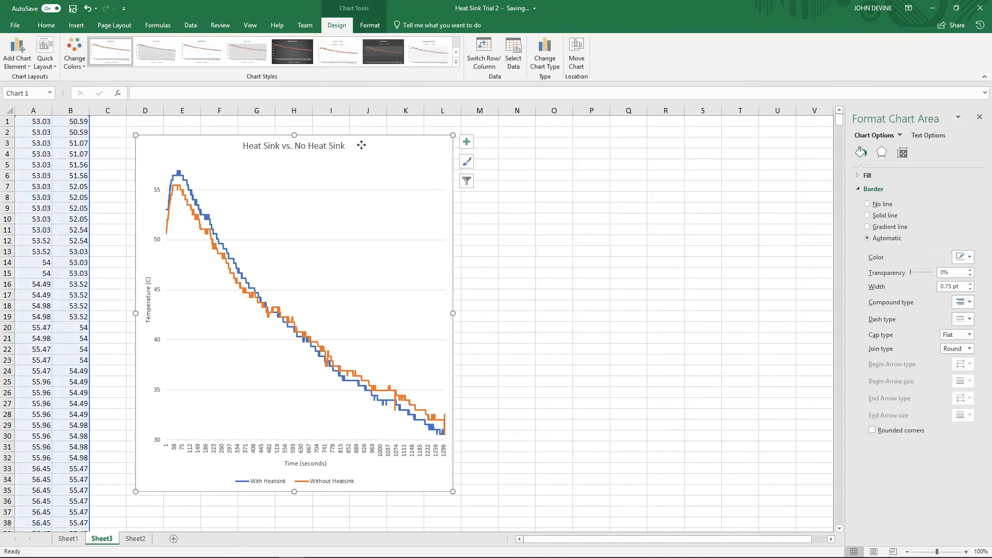
{"action": "right_click", "coordinate": [361, 145]}
{"action": "left_click", "coordinate": [402, 166]}
{"action": "left_click", "coordinate": [516, 257]}
{"action": "left_click", "coordinate": [385, 167]}
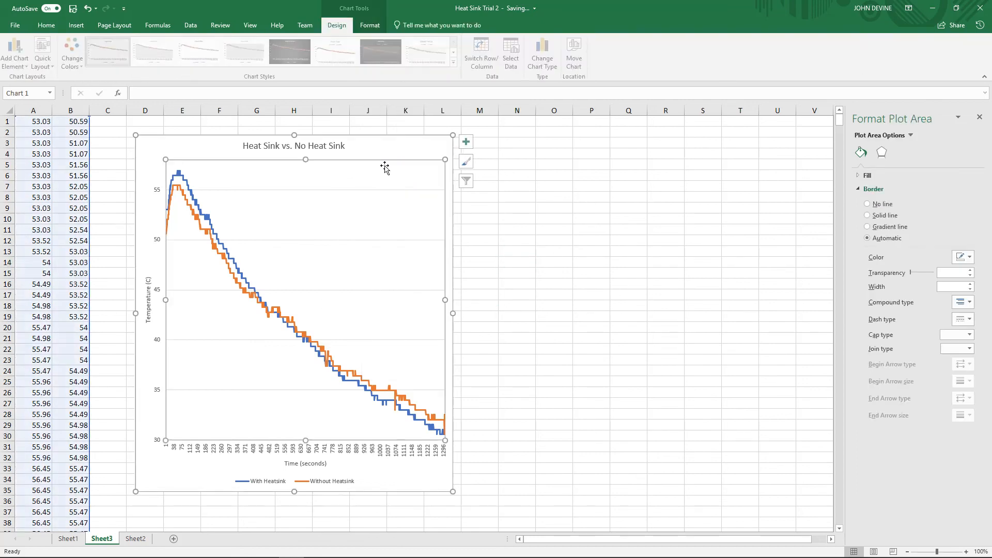
{"action": "left_click", "coordinate": [129, 139]}
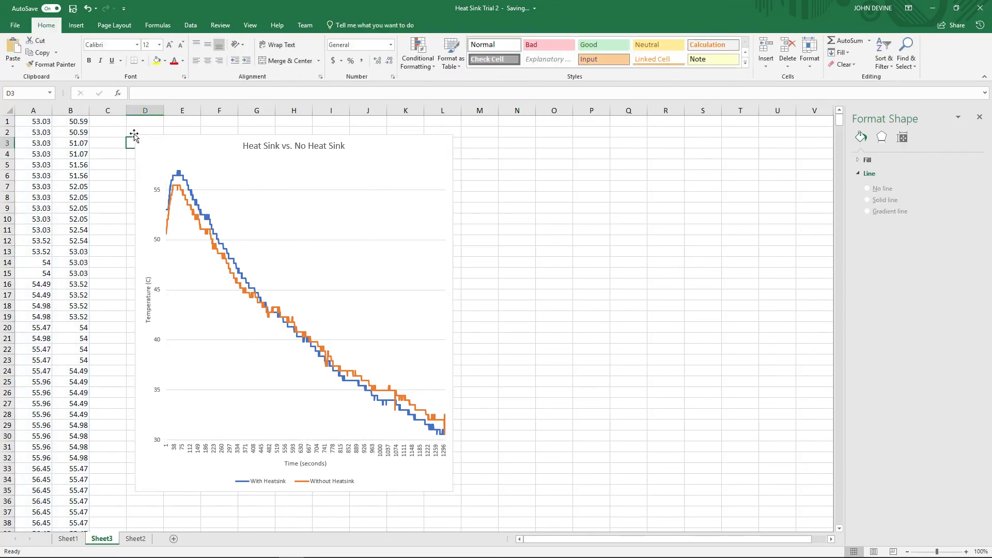